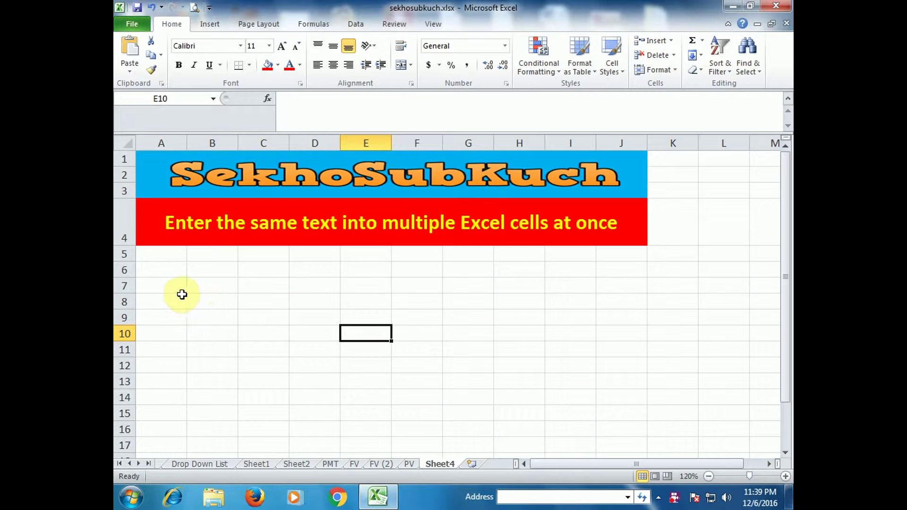
Fill all 80 cells of A7:J14 with the word Excel in a single entry
left_click_drag(161, 284, 631, 398)
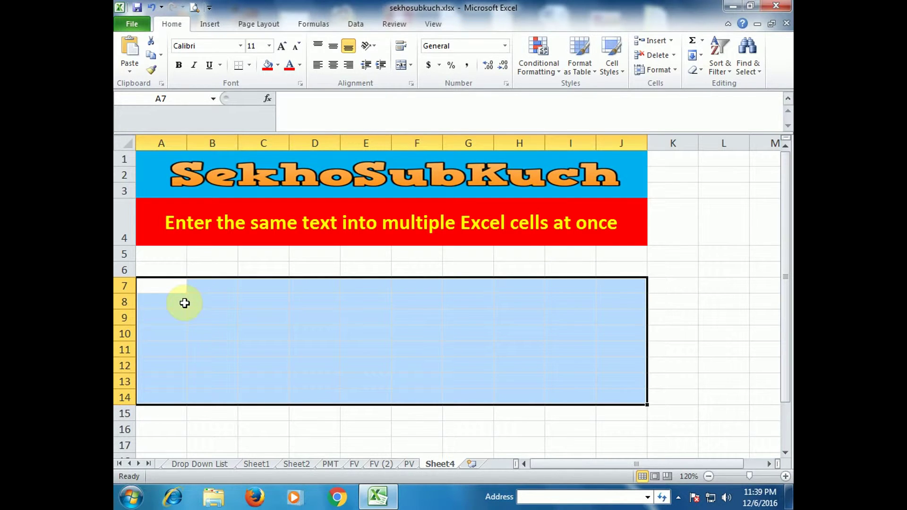
key("F2")
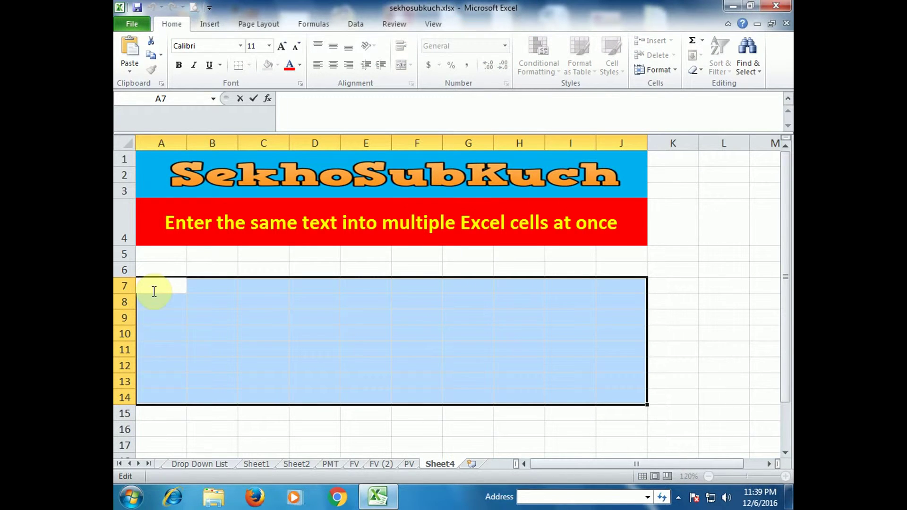
type("Excel")
key("ctrl+Return")
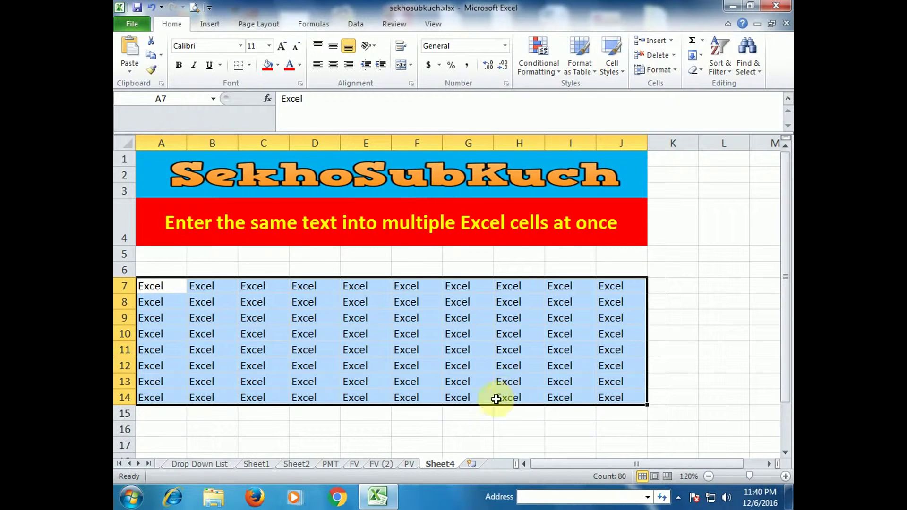
Enter Word into B19:B23, F22:F27 and K17:K23 together, then deselect with D20
scroll(457, 349, "down", 3)
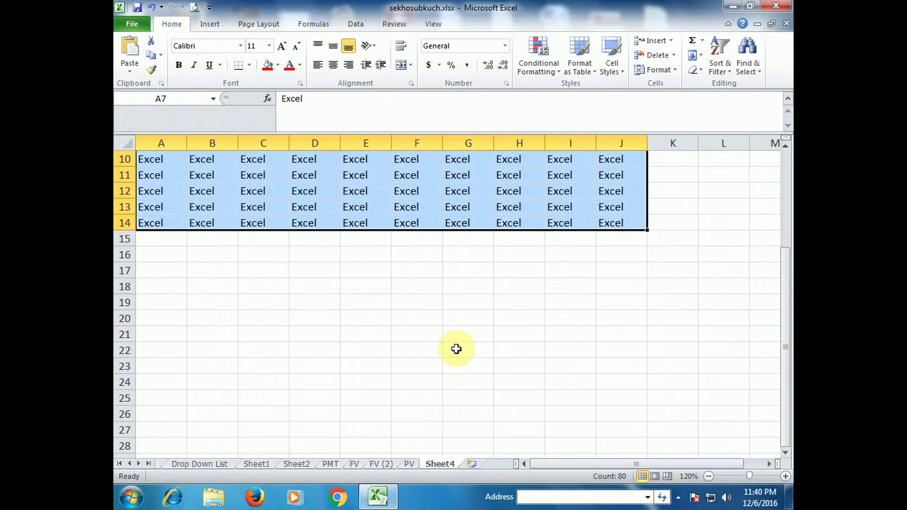
scroll(457, 348, "up", 1)
scroll(456, 349, "down", 2)
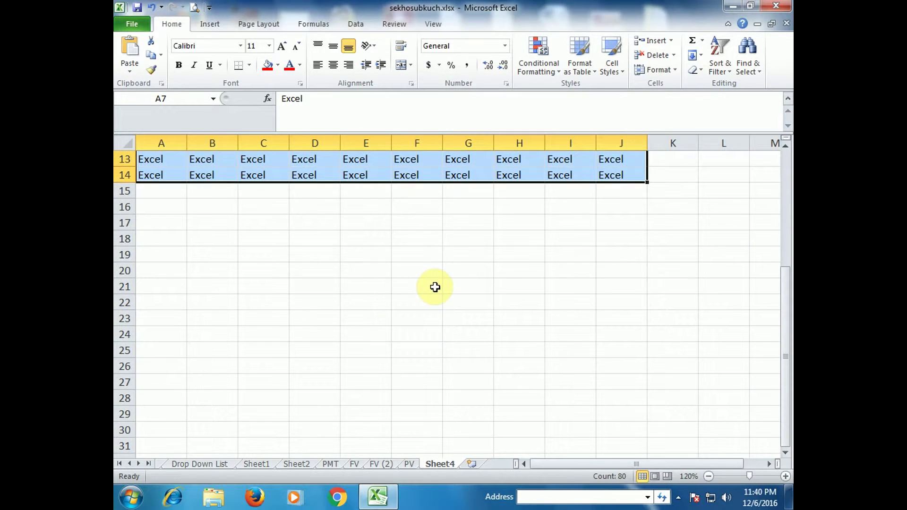
left_click(208, 255)
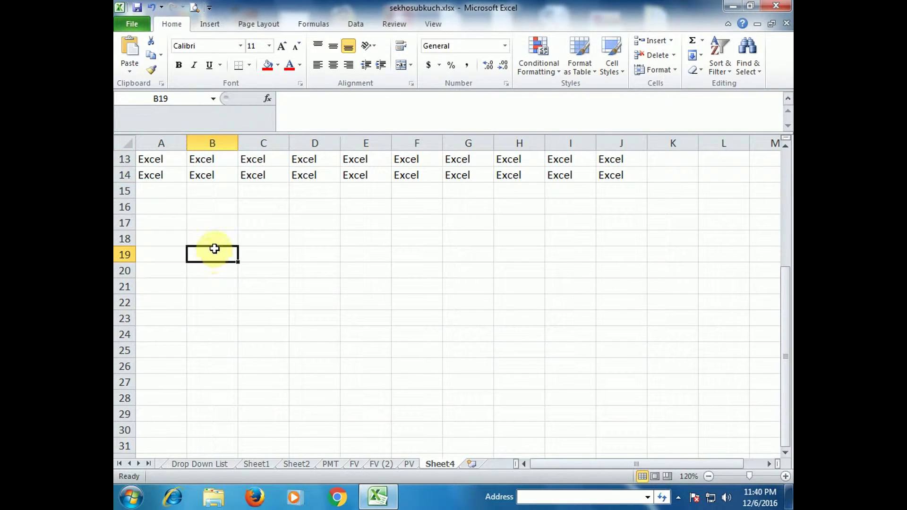
left_click_drag(207, 259, 205, 319)
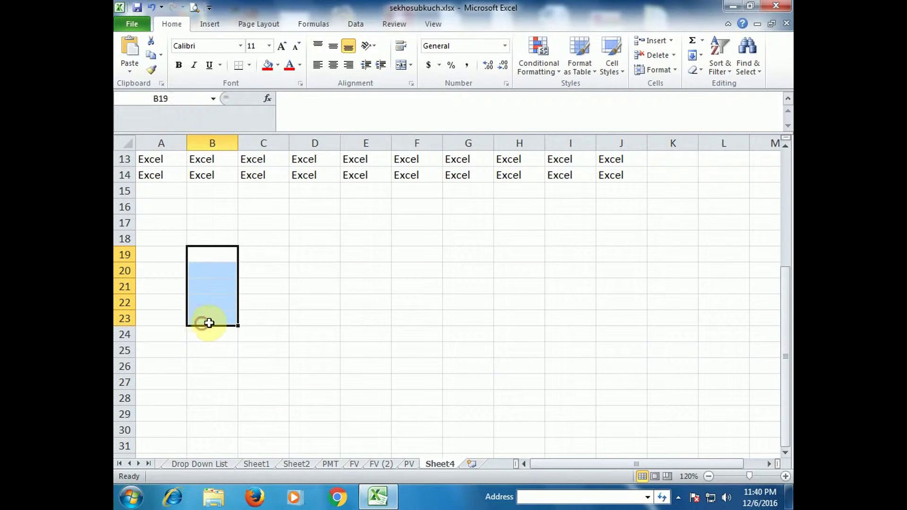
left_click_drag(416, 303, 419, 389)
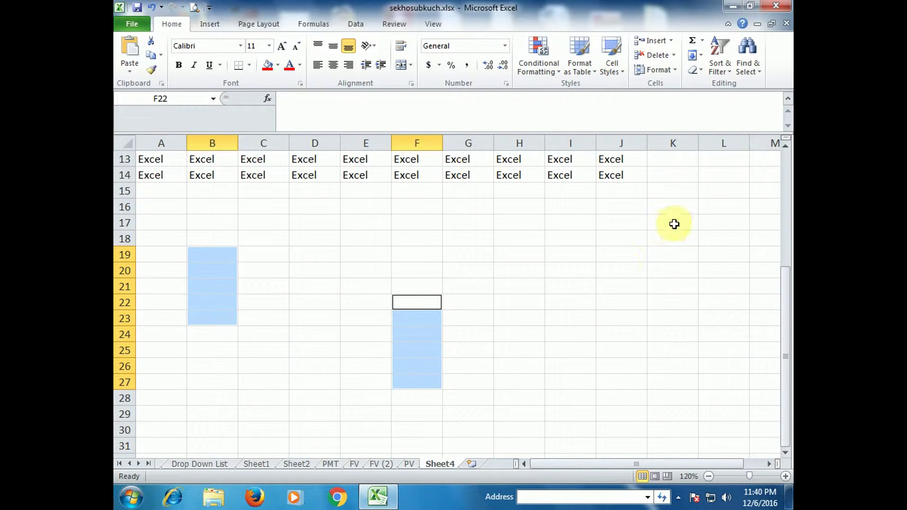
left_click_drag(674, 223, 677, 324)
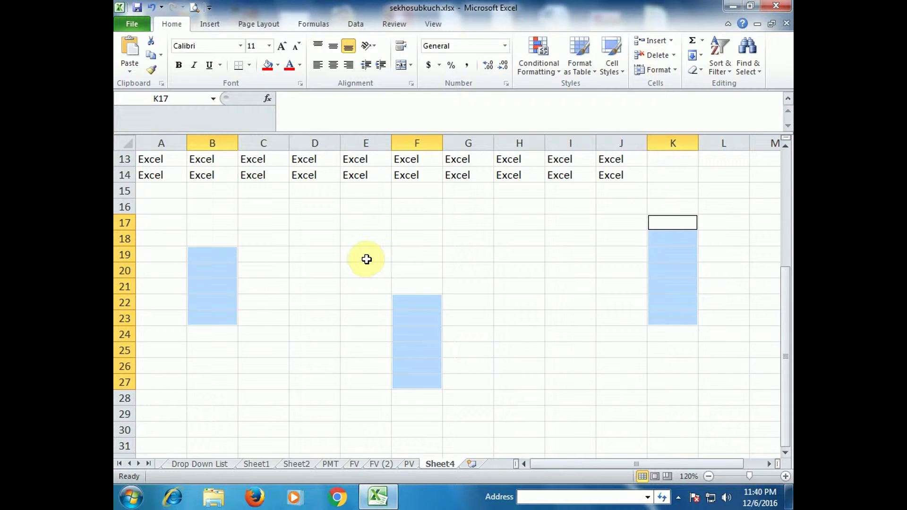
key("F2")
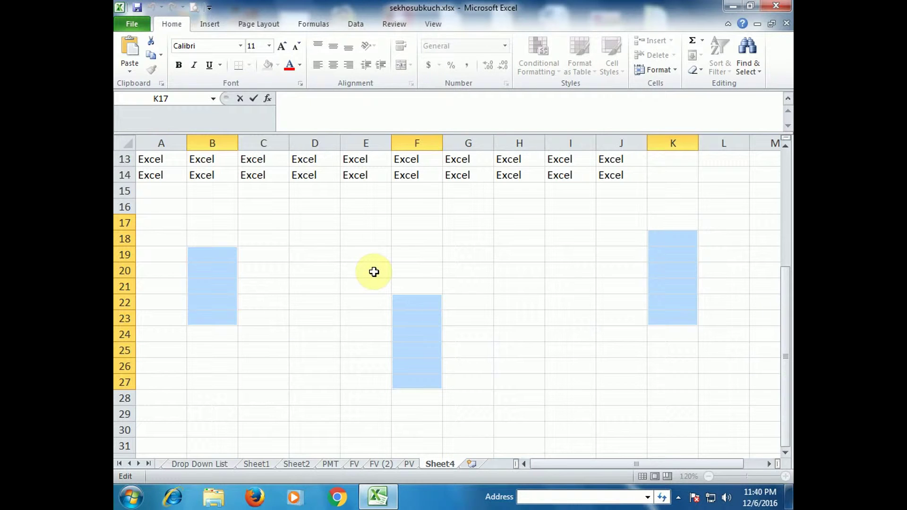
type("W")
type("ord")
key("ctrl+Return")
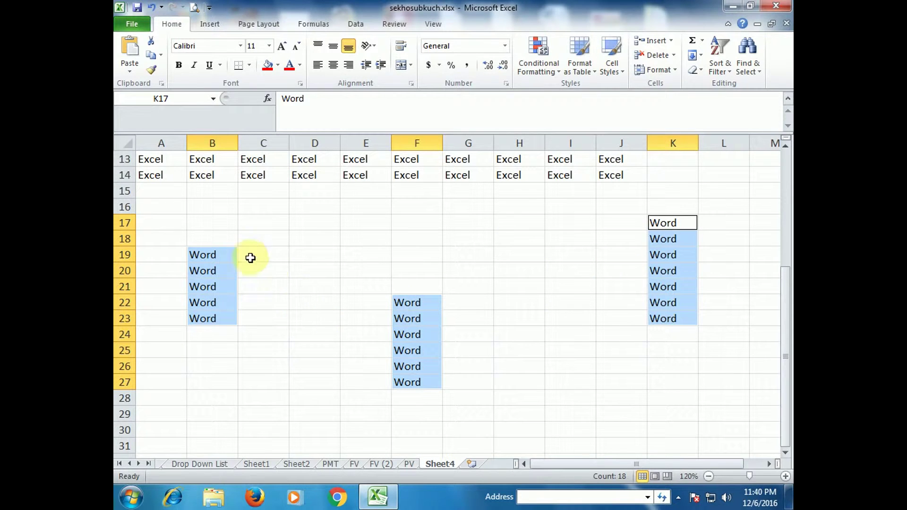
left_click(314, 272)
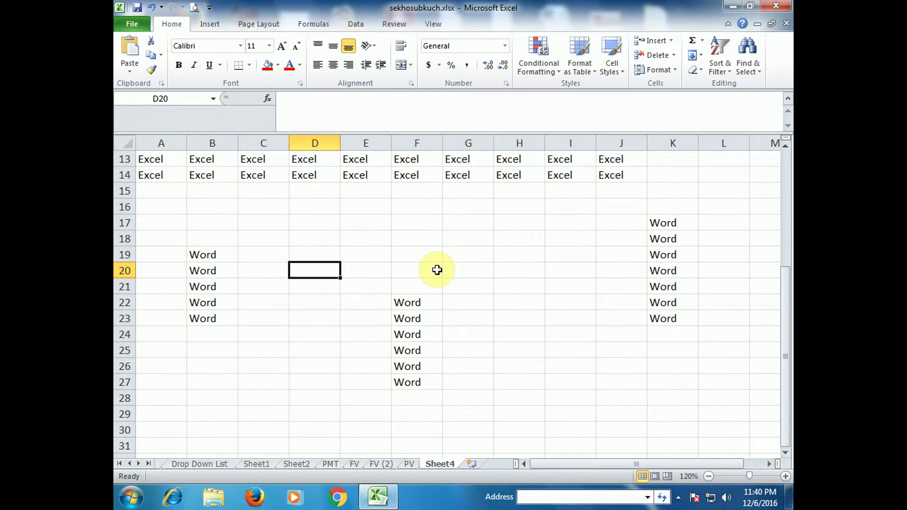
Select the large filled block starting at A7, then click G11 to clear the selection
scroll(436, 270, "up", 2)
scroll(437, 270, "down", 1)
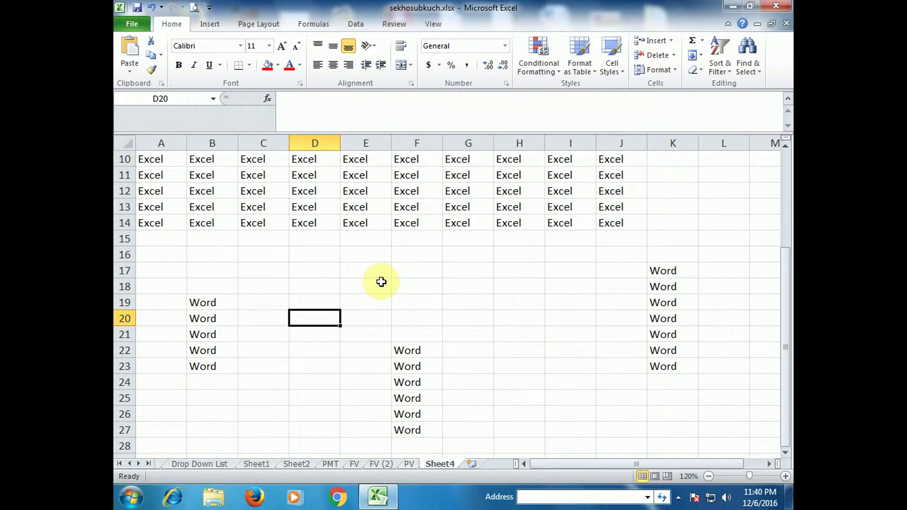
scroll(381, 282, "up", 3)
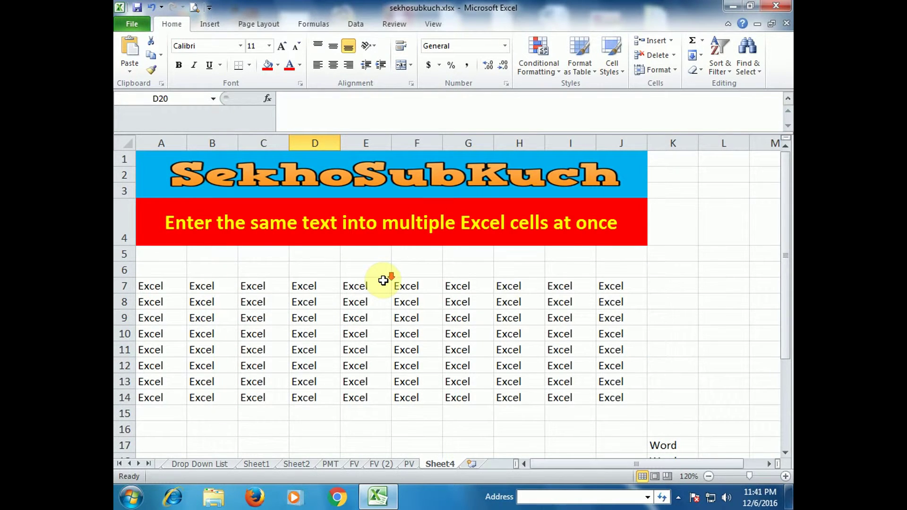
scroll(383, 281, "down", 2)
scroll(383, 281, "up", 1)
left_click(156, 240)
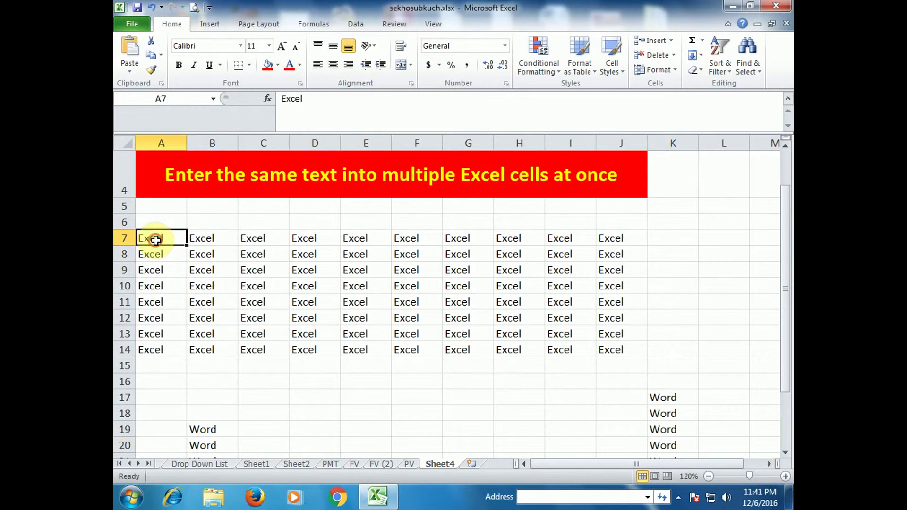
left_click_drag(156, 240, 663, 457)
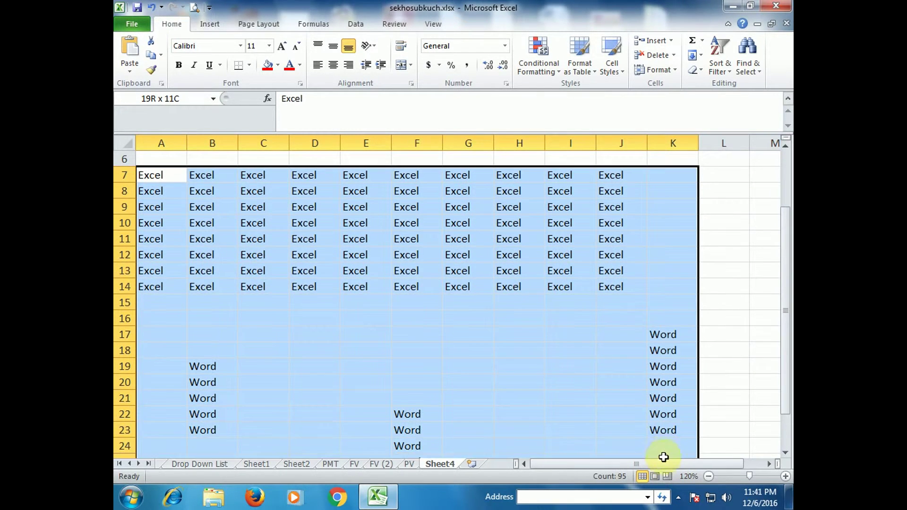
left_click_drag(664, 457, 554, 412)
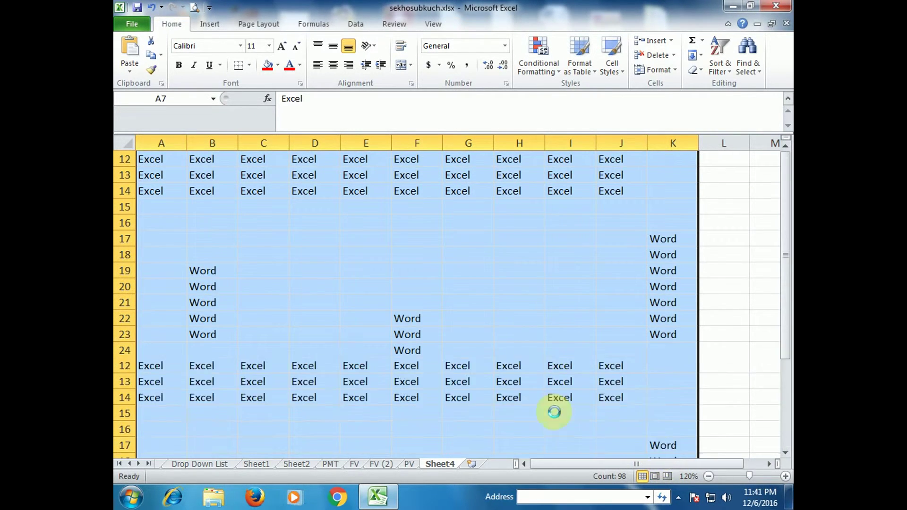
left_click(461, 352)
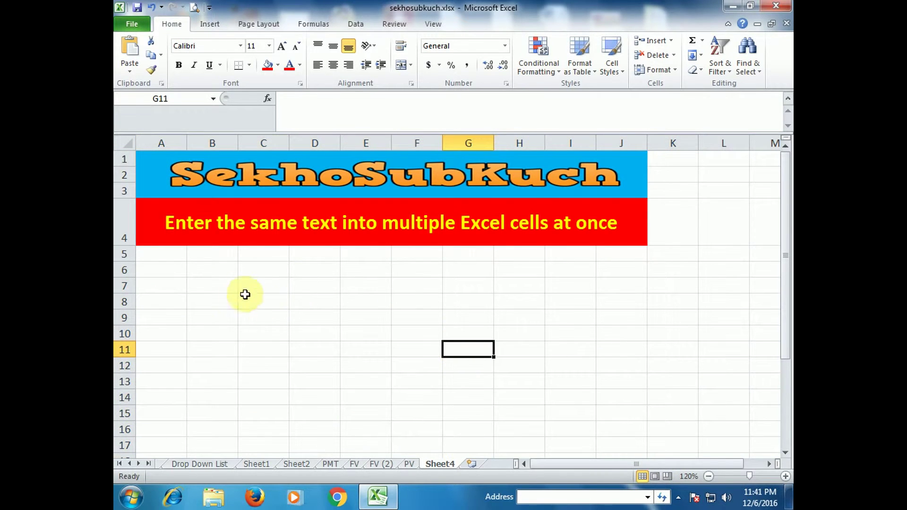
Select B7:F14 and enter the headers Date and Description in B7 and C7
mouse_move(217, 285)
left_mouse_down()
mouse_move(409, 300)
mouse_move(421, 390)
left_mouse_up()
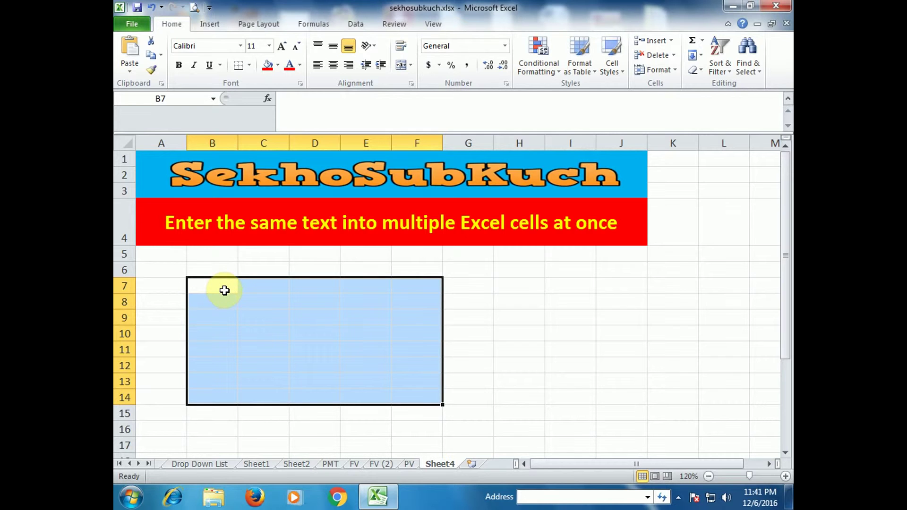
key("F2")
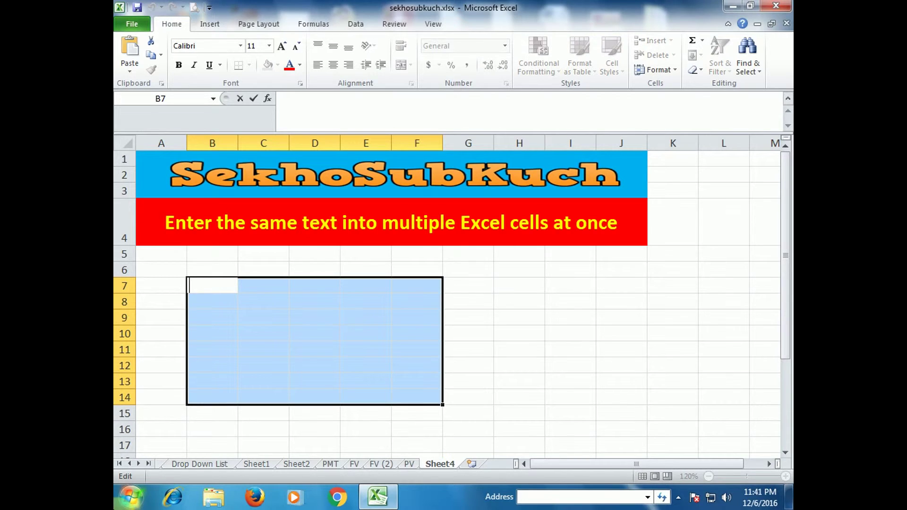
type("S")
type("Date")
key("Tab")
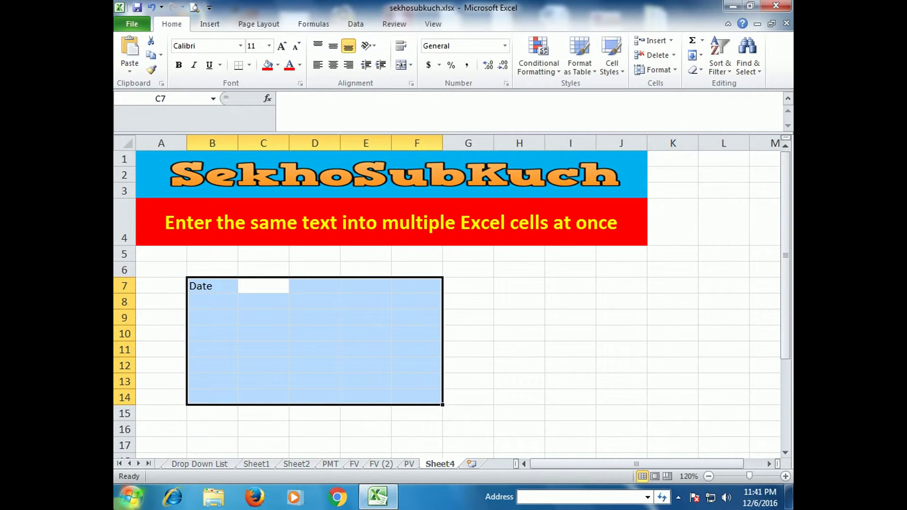
type("d")
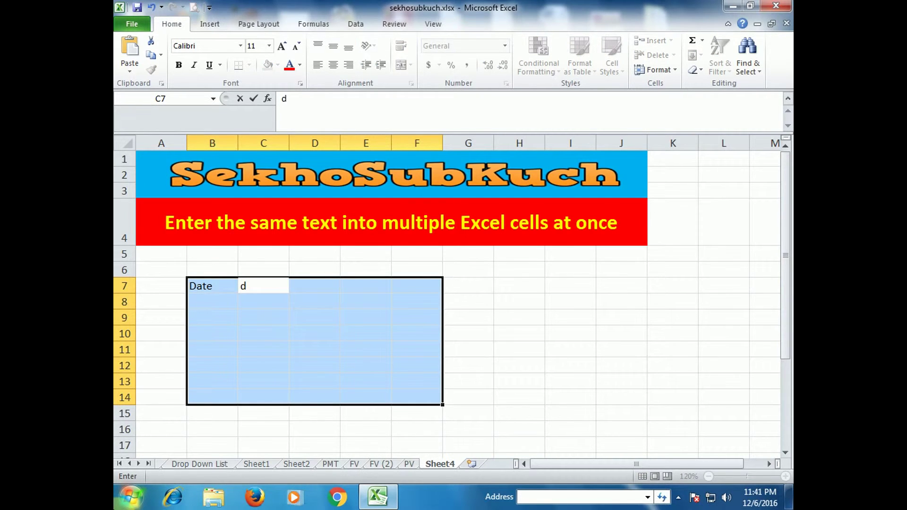
key("BackSpace")
type("escription")
key("Tab")
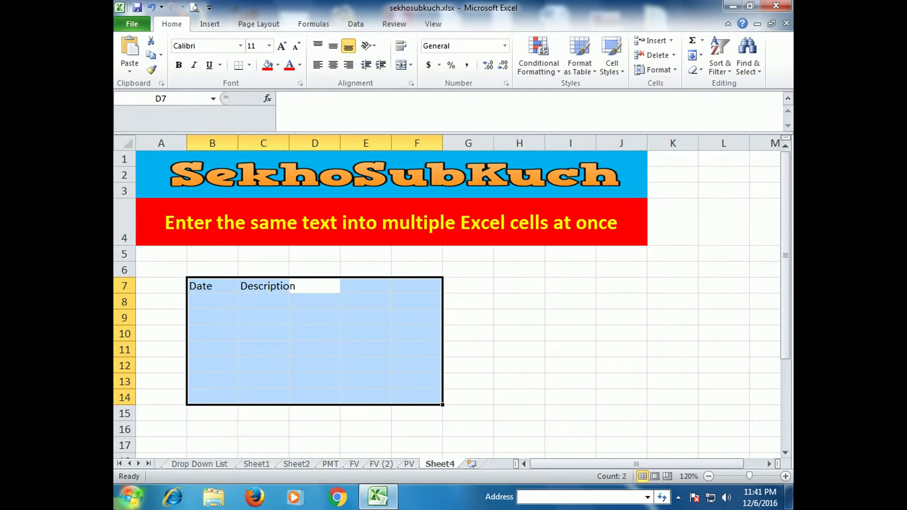
Complete the header row with Qty, Rate and Amount in D7:F7
type("Qy")
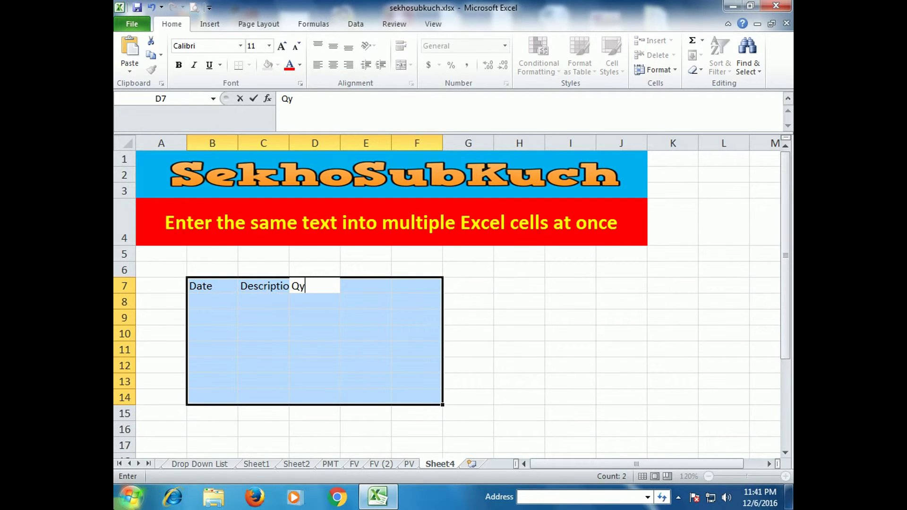
key("BackSpace")
type("ty")
key("Tab")
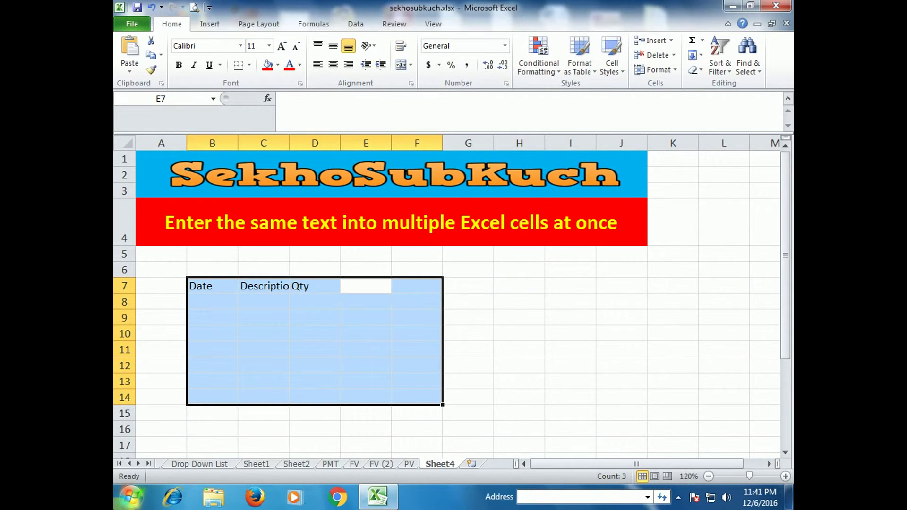
type("Rate")
key("Tab")
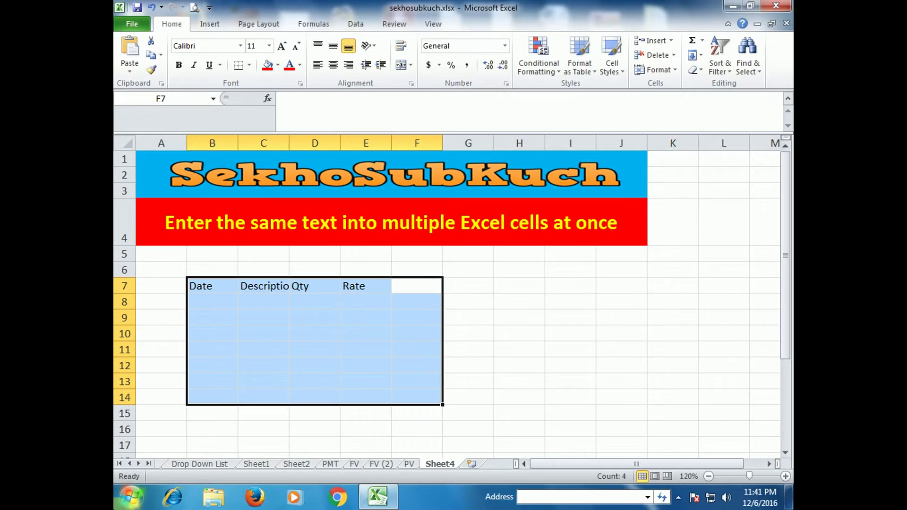
type("Amount")
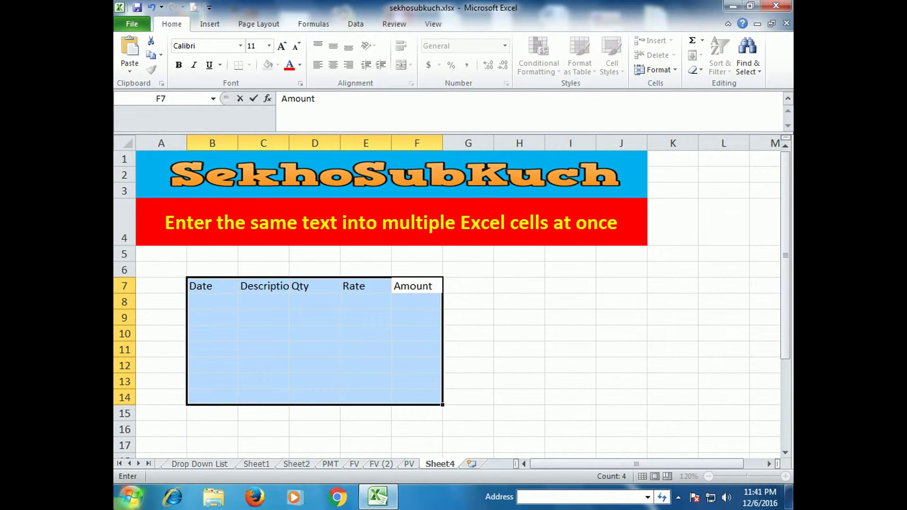
key("Tab")
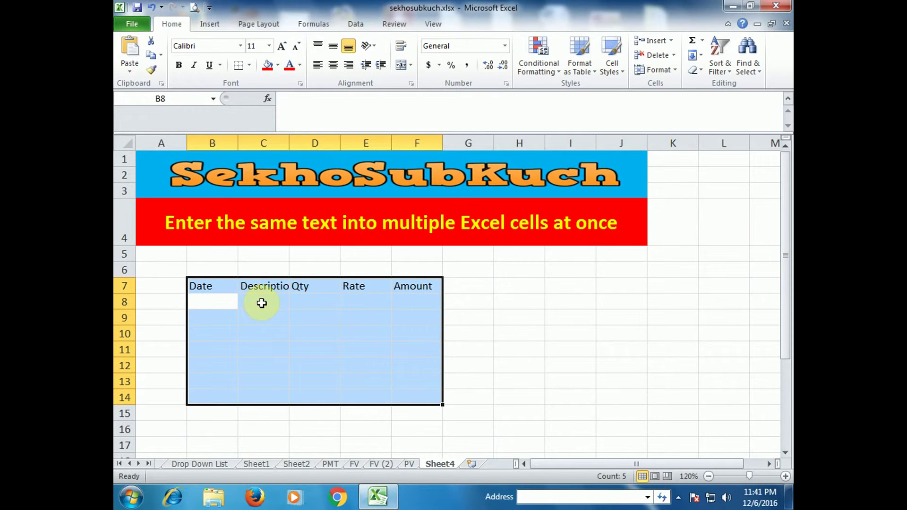
key("Tab")
key("Tab")
key("Tab")
key("Tab")
key("Tab")
key("Tab")
key("Tab")
key("Tab")
key("Tab")
key("Tab")
key("Tab")
key("Tab")
key("Tab")
key("Tab")
key("Tab")
key("Tab")
key("Tab")
key("Tab")
key("Tab")
key("Tab")
key("Tab")
key("Tab")
key("Tab")
key("Tab")
key("Tab")
key("Tab")
key("Tab")
key("Tab")
key("Tab")
key("Tab")
key("Tab")
key("Tab")
key("Tab")
key("Tab")
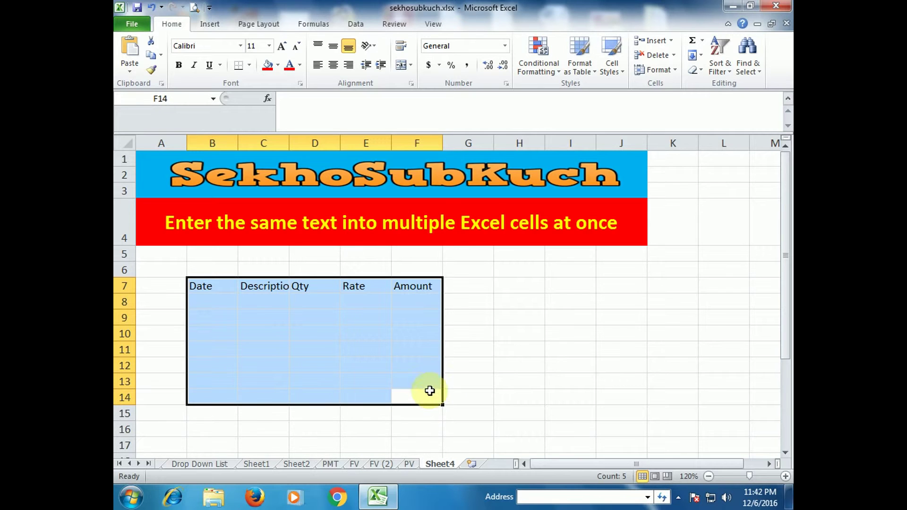
key("Tab")
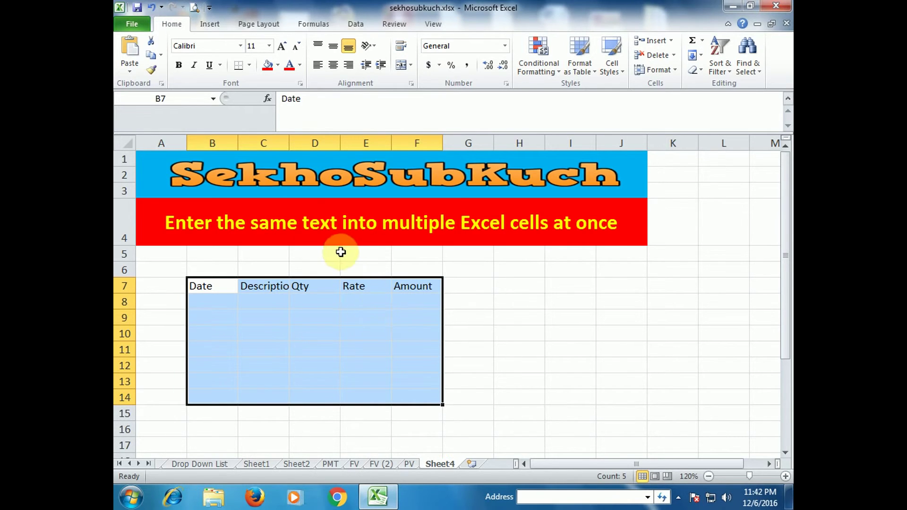
Widen column C to 16.86 so Description shows fully, then deselect with G8
left_click_drag(289, 143, 349, 144)
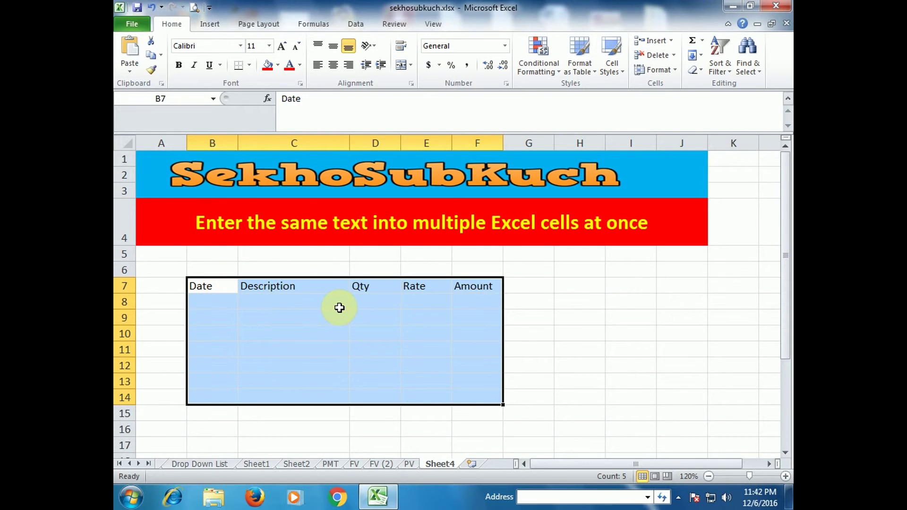
left_click(521, 304)
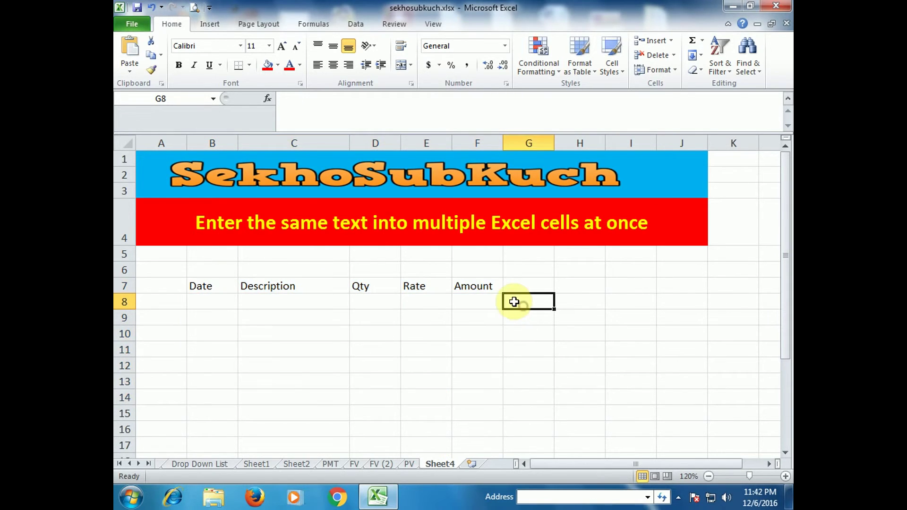